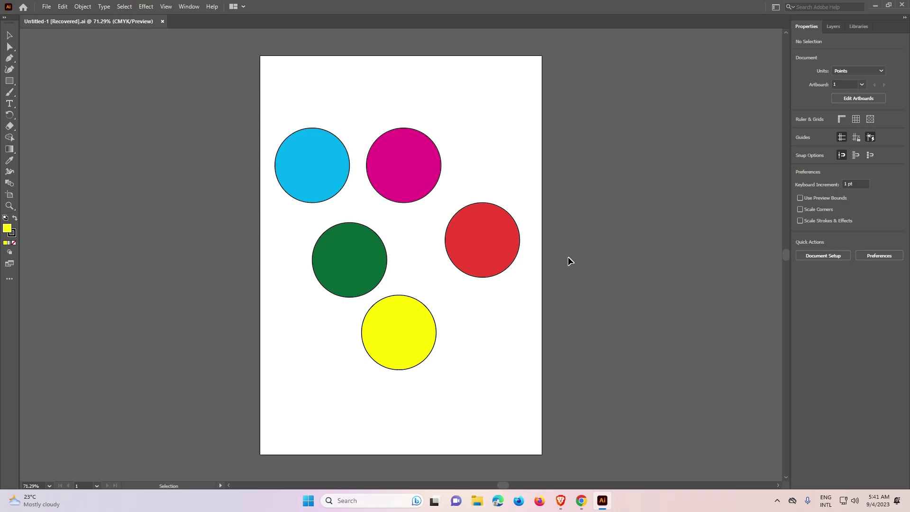
# Step: Alt-drag a copy of the yellow circle down-right and of the green circle down-left
pyautogui.click(407, 328)
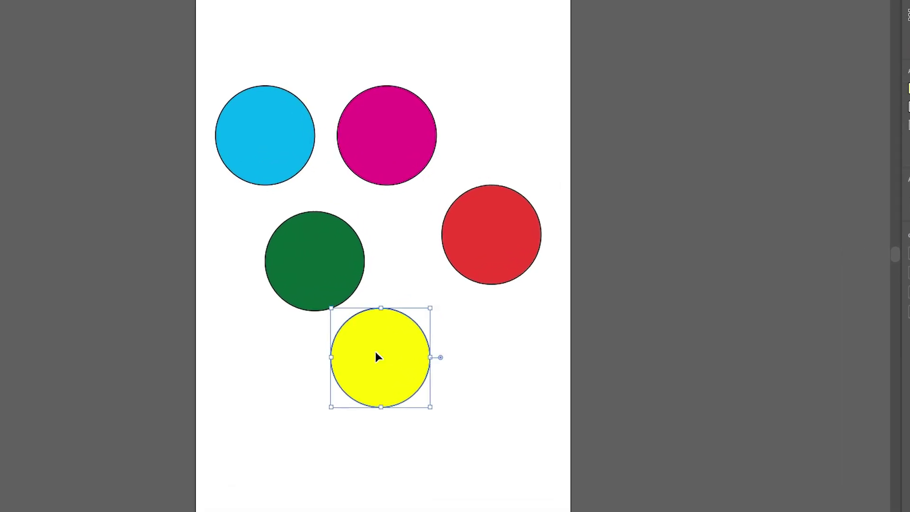
pyautogui.moveTo(382, 338); pyautogui.dragTo(476, 393)
pyautogui.click(373, 378)
pyautogui.click(321, 281)
pyautogui.moveTo(321, 281); pyautogui.dragTo(275, 424)
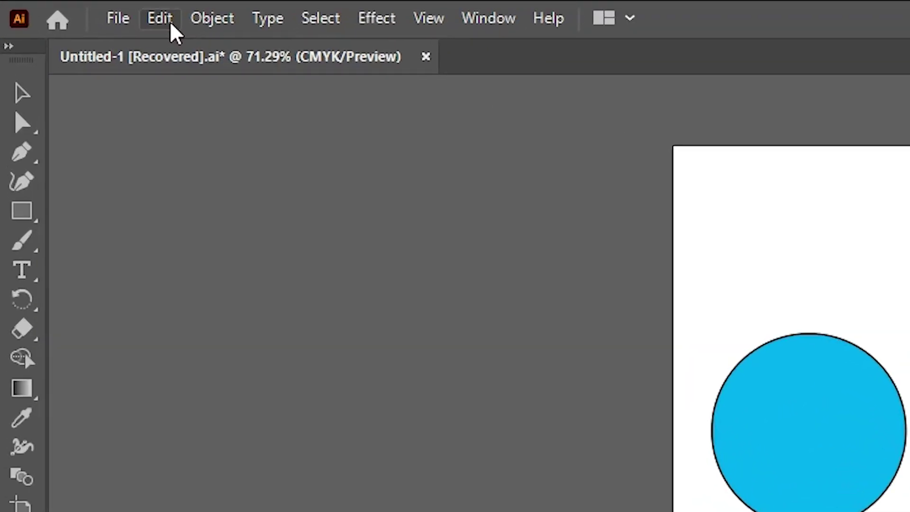
# Step: Under Menu Commands in Keyboard Shortcuts, change Edit > Undo from Ctrl+T to Ctrl+Z
pyautogui.click(172, 26)
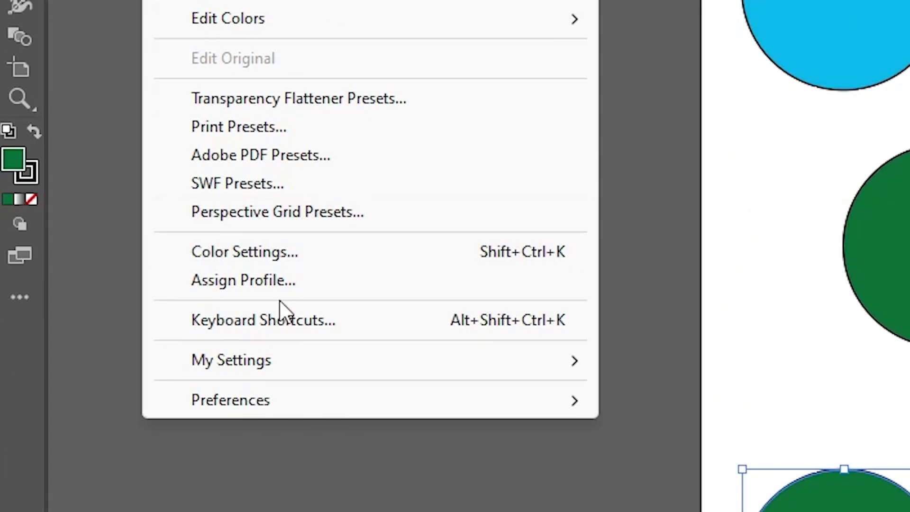
pyautogui.click(293, 328)
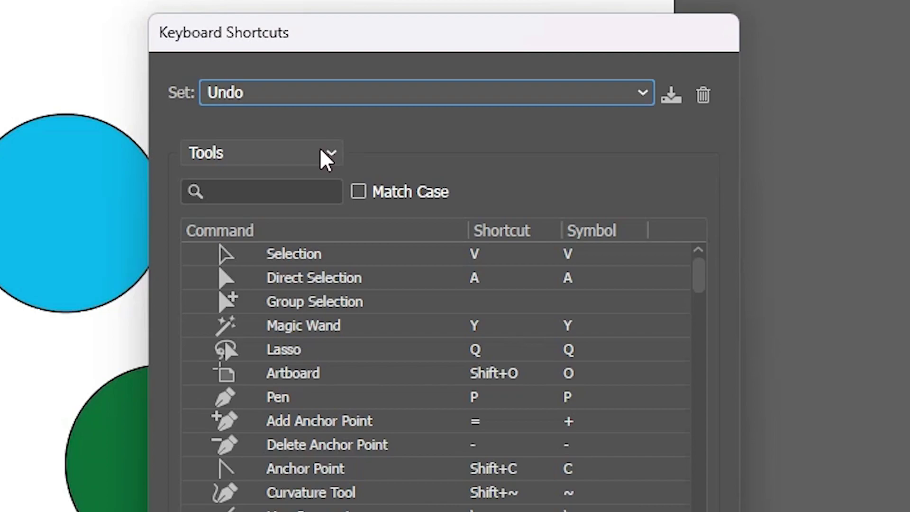
pyautogui.click(321, 151)
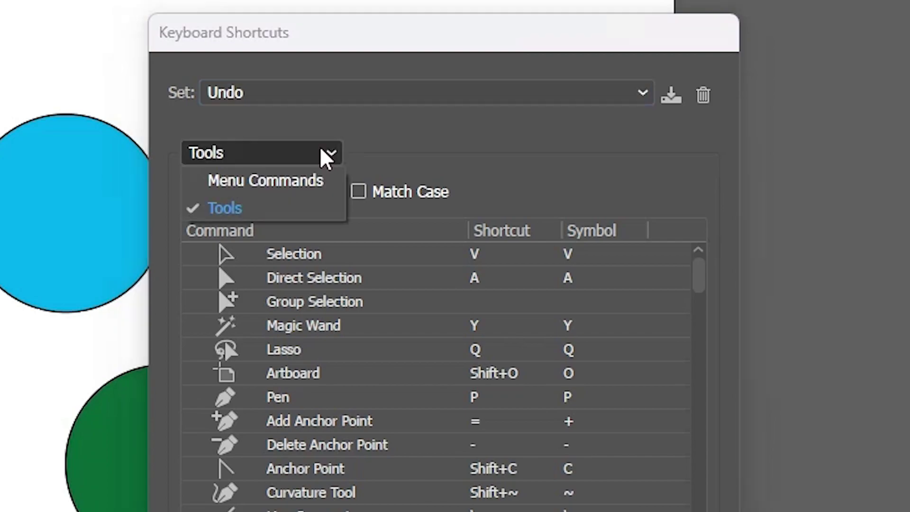
pyautogui.click(301, 183)
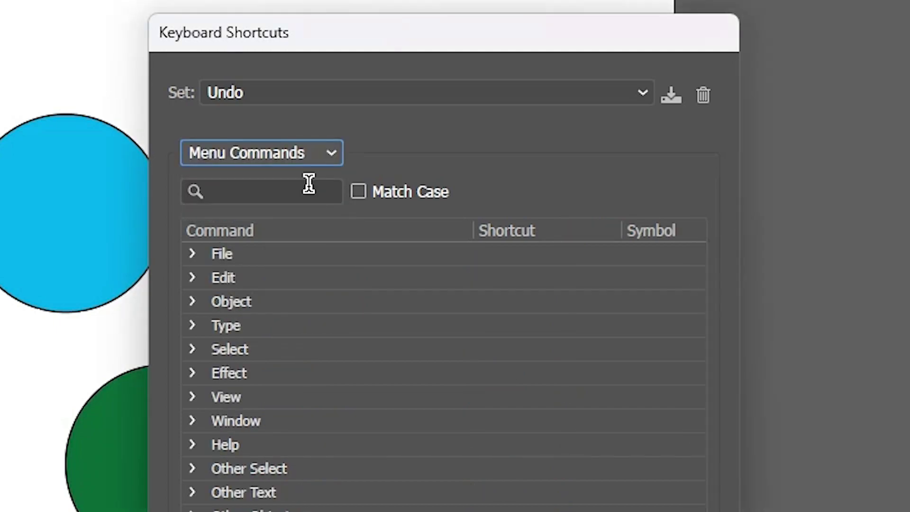
pyautogui.click(192, 277)
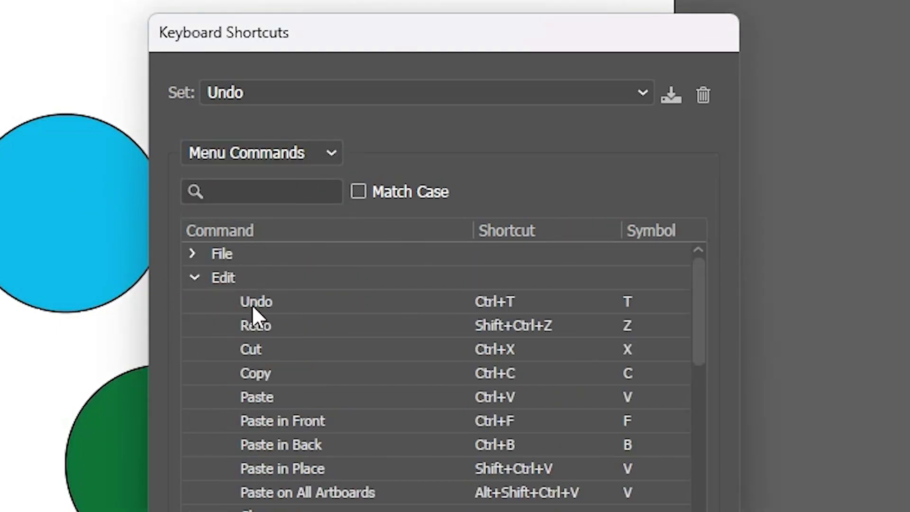
pyautogui.click(498, 306)
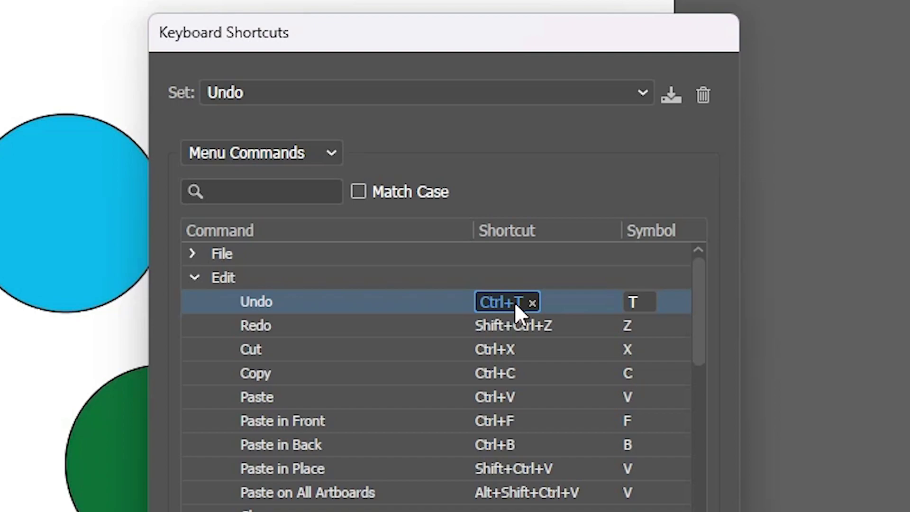
pyautogui.hotkey('ctrl', 'z')
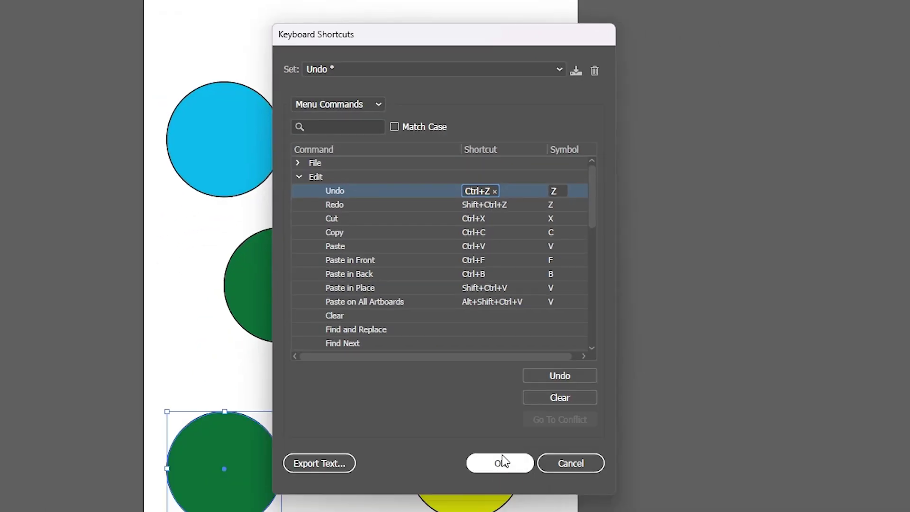
# Step: Overwrite the Undo shortcut set, then undo both circle copies so five circles remain
pyautogui.click(502, 461)
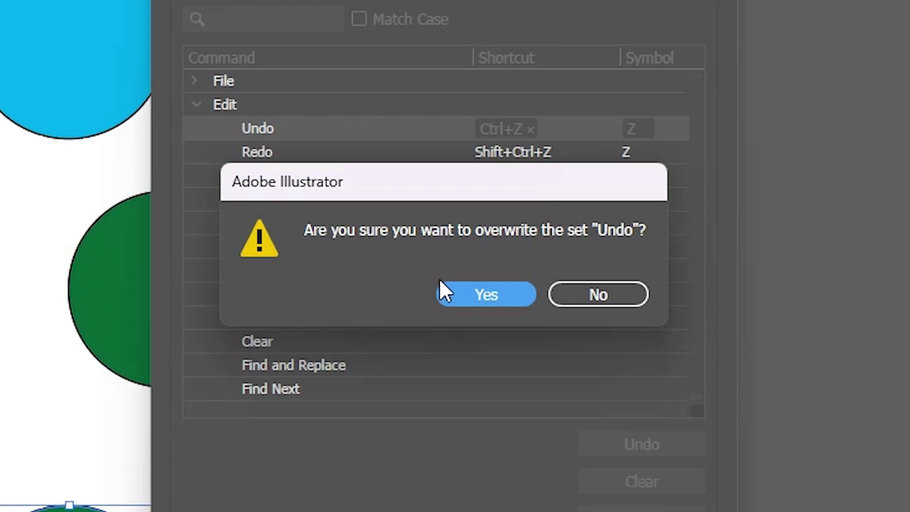
pyautogui.click(483, 301)
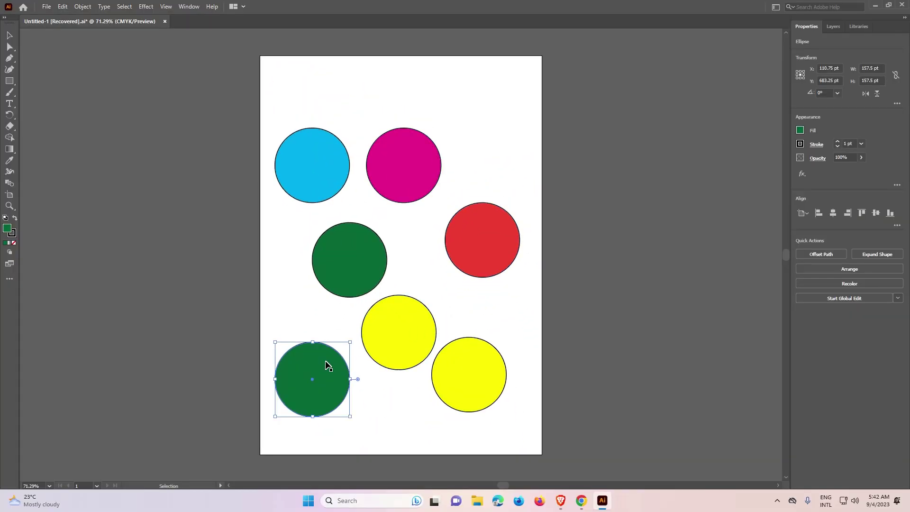
pyautogui.click(387, 327)
pyautogui.press('a')
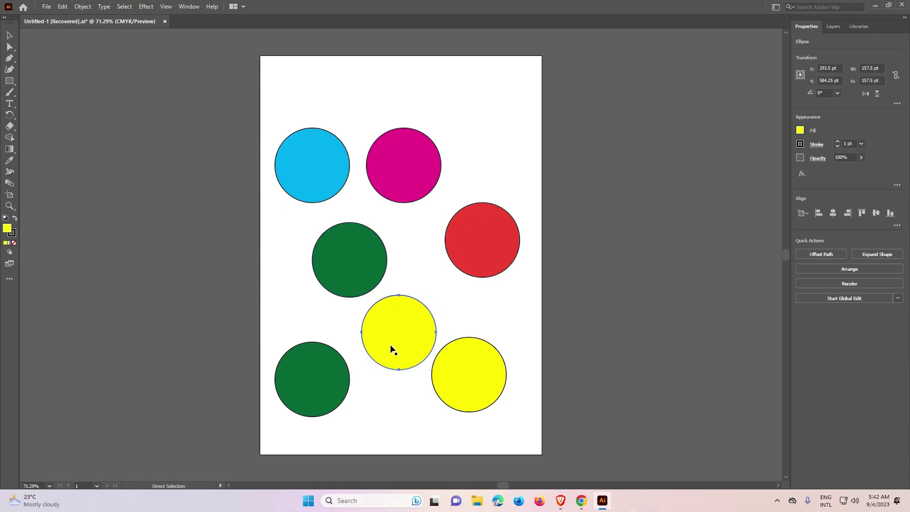
pyautogui.hotkey('ctrl', 'z')
pyautogui.hotkey('ctrl', 'z')
pyautogui.press('v')
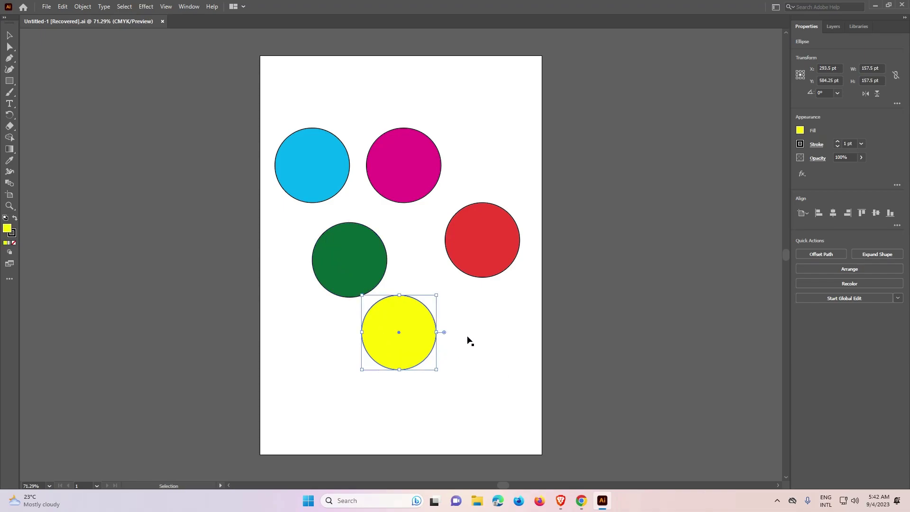
pyautogui.click(472, 337)
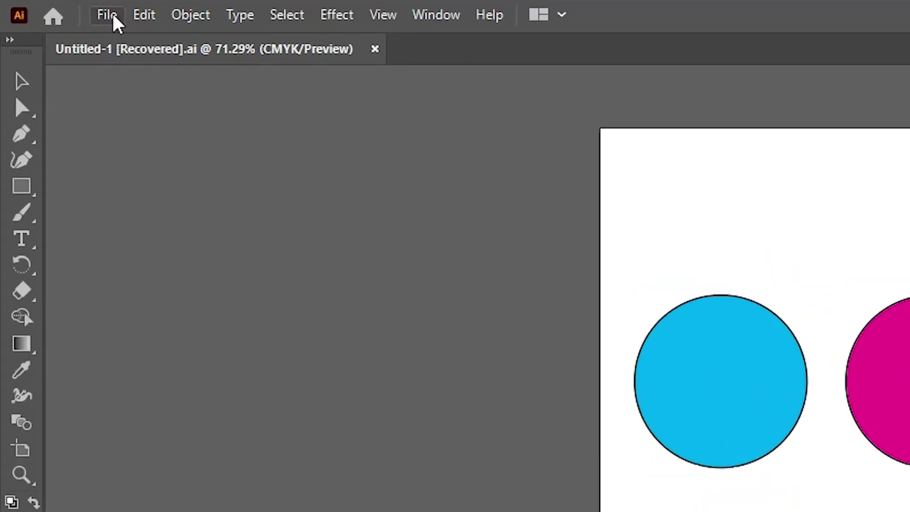
# Step: Show the File > Export submenu to check that Export As has no shortcut
pyautogui.click(107, 15)
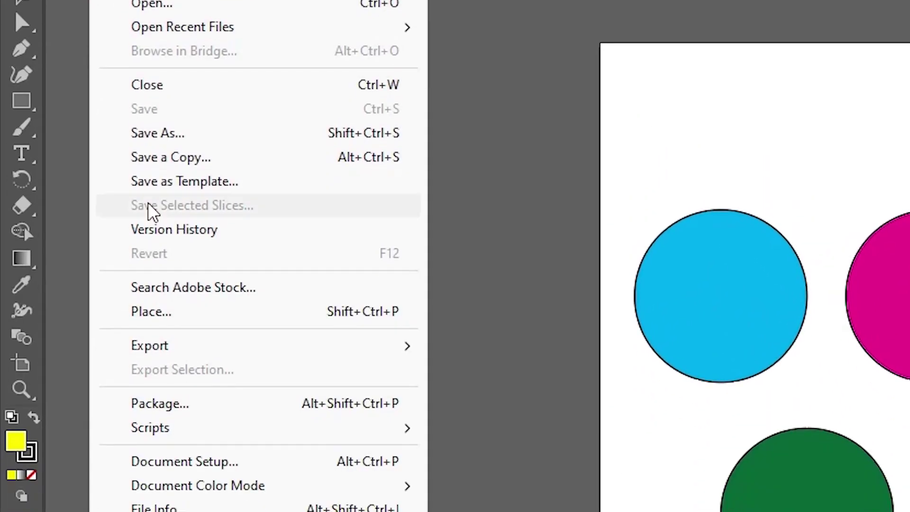
pyautogui.moveTo(162, 443)
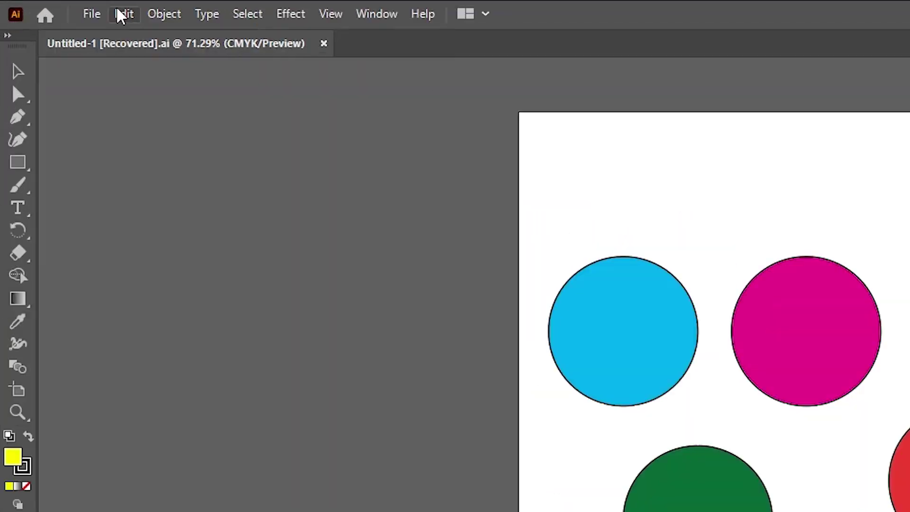
# Step: Find File > Export > Export As under Menu Commands in Keyboard Shortcuts
pyautogui.click(119, 13)
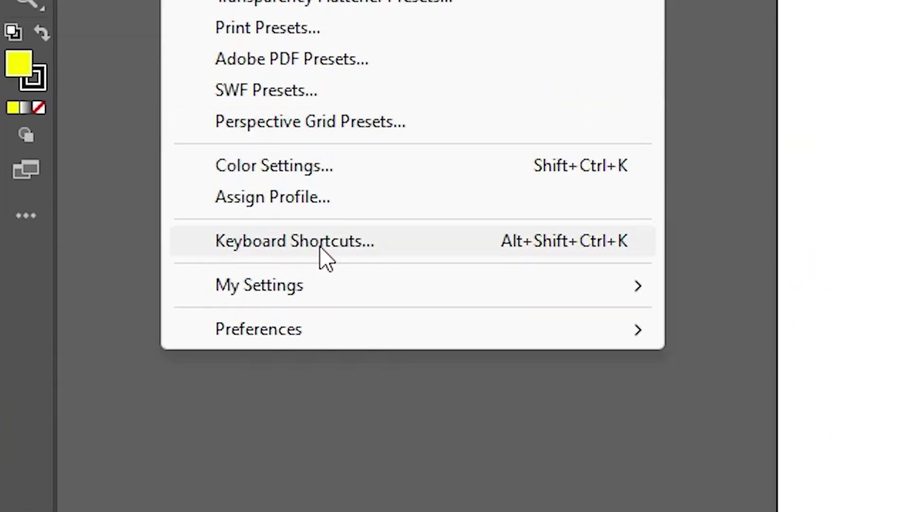
pyautogui.click(320, 249)
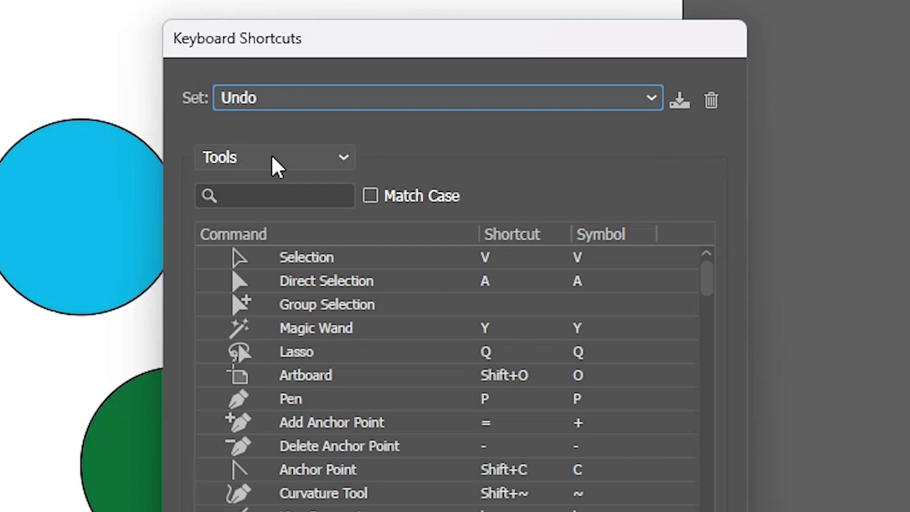
pyautogui.click(283, 161)
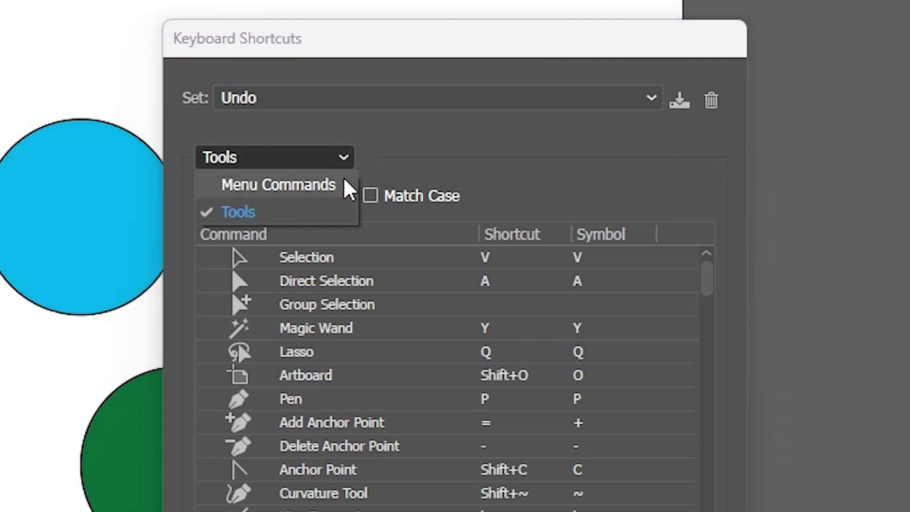
pyautogui.click(307, 184)
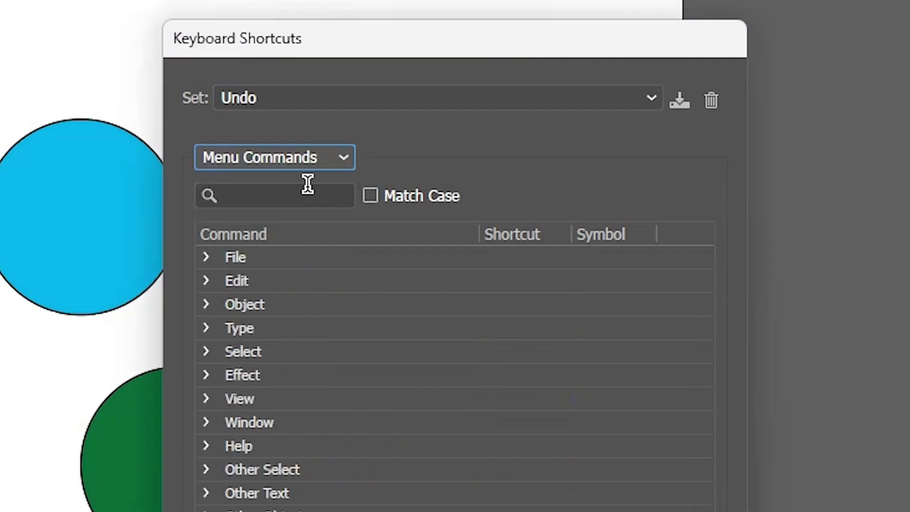
pyautogui.click(205, 256)
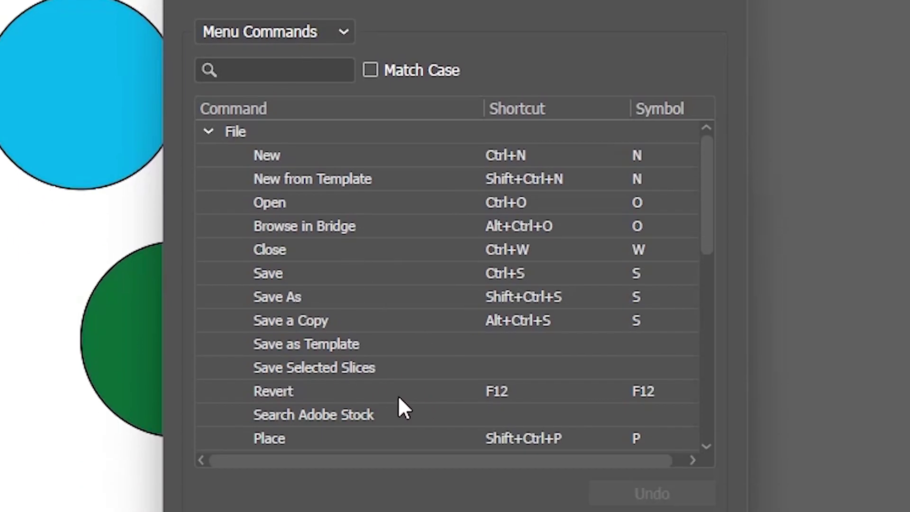
pyautogui.scroll(-1, 397, 354)
pyautogui.scroll(-1, 308, 370)
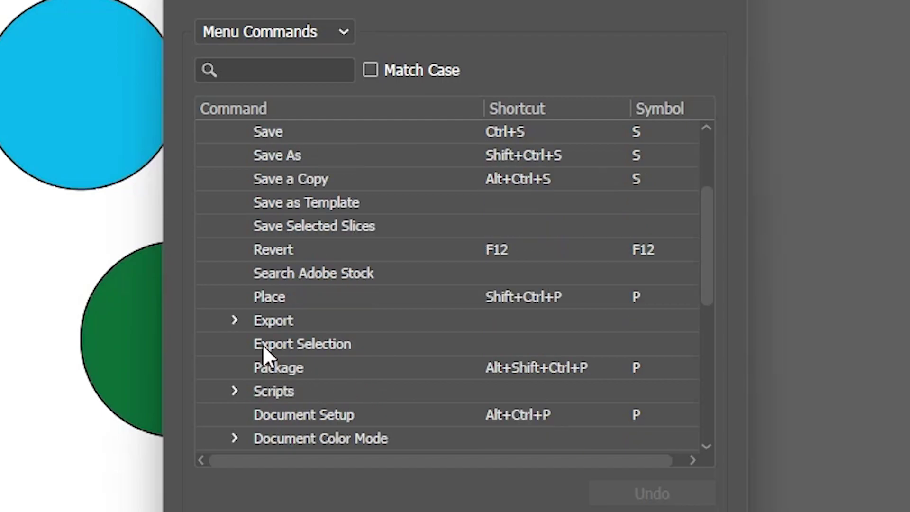
pyautogui.click(235, 321)
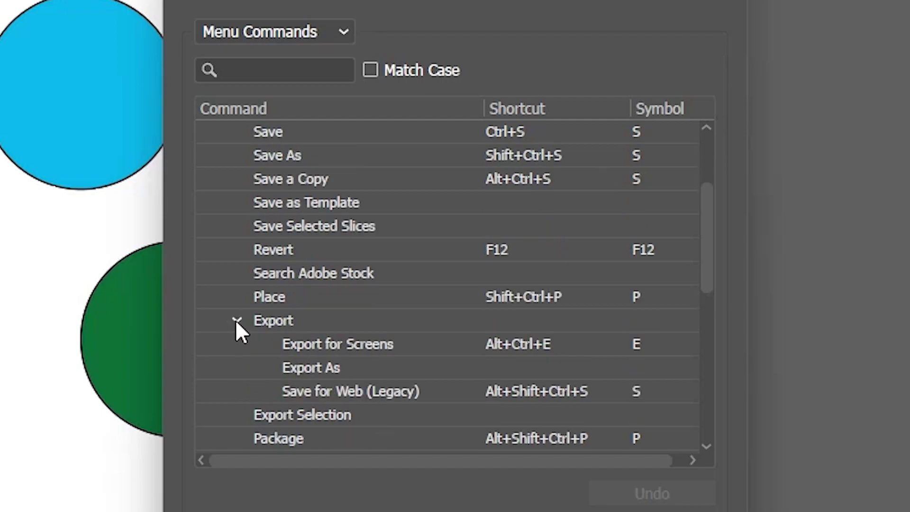
pyautogui.click(332, 367)
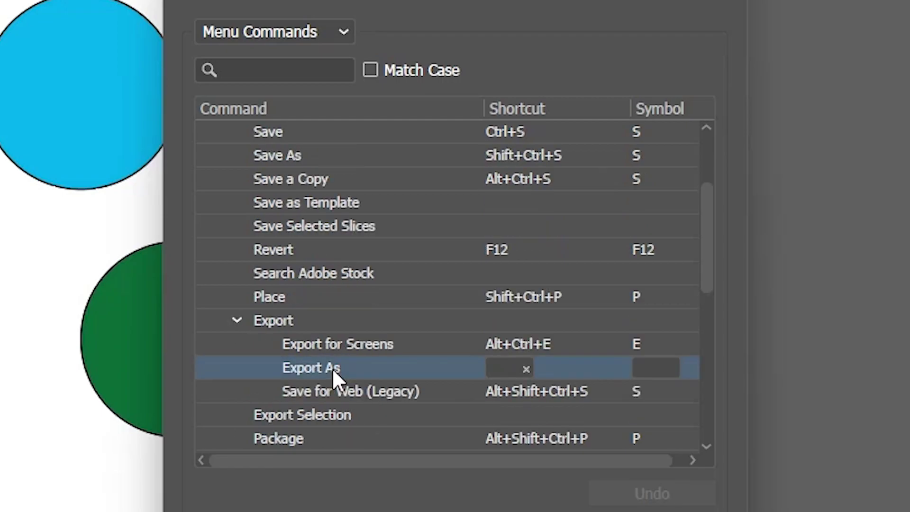
# Step: Assign Alt+Shift+Ctrl+W to Export As and save it over the Undo set
pyautogui.click(503, 371)
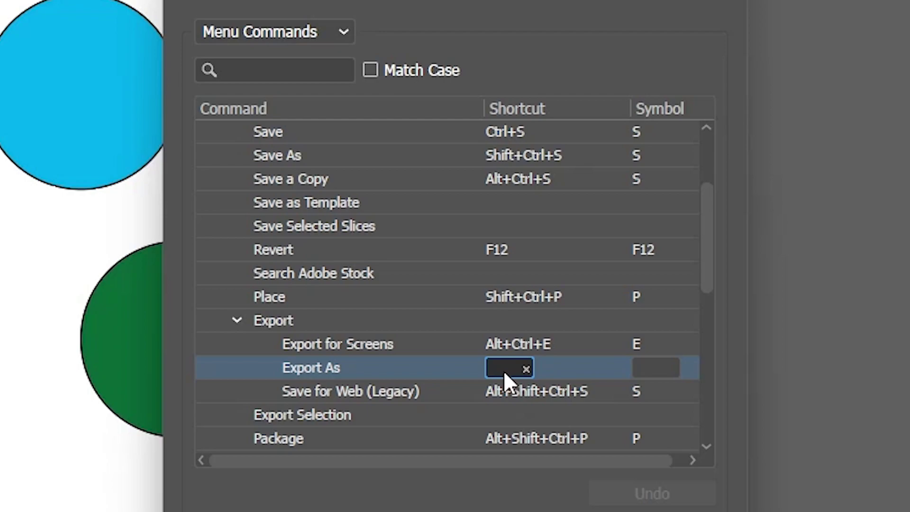
pyautogui.press('alt')
pyautogui.hotkey('alt', 'shift', 'ctrl', 'w')
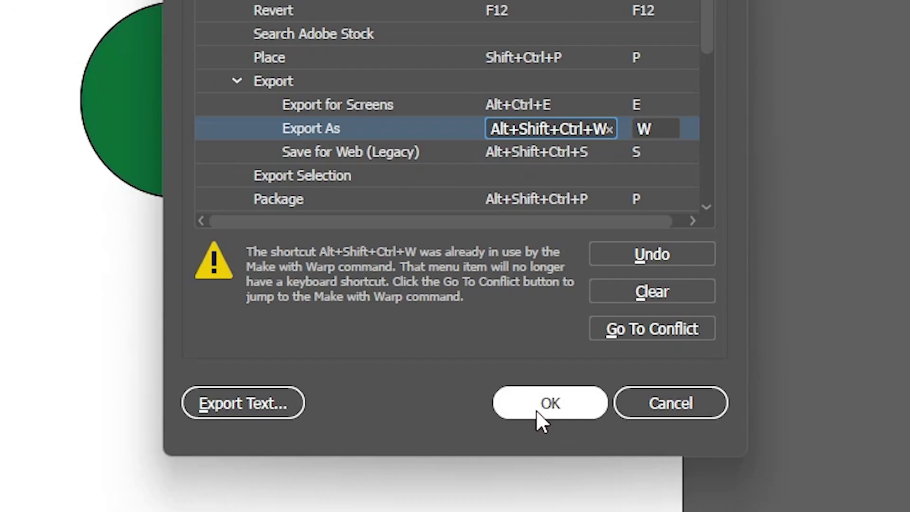
pyautogui.click(535, 409)
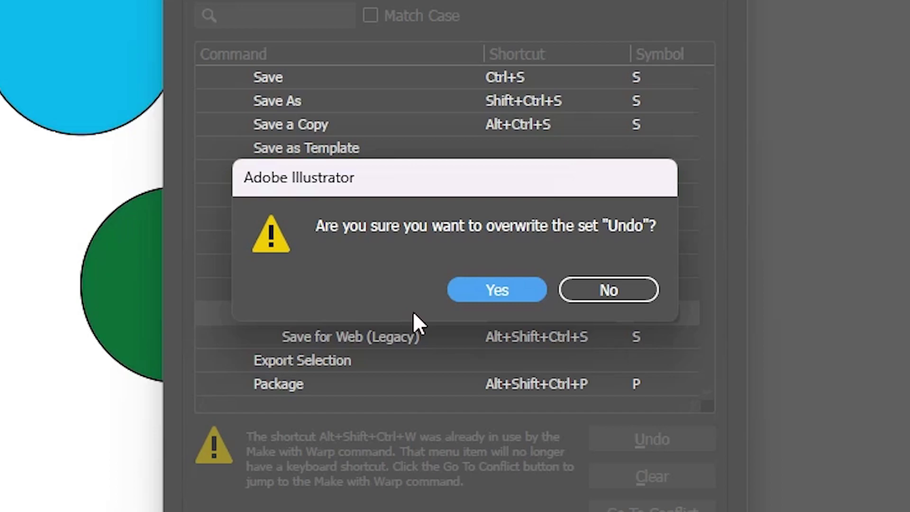
pyautogui.click(507, 290)
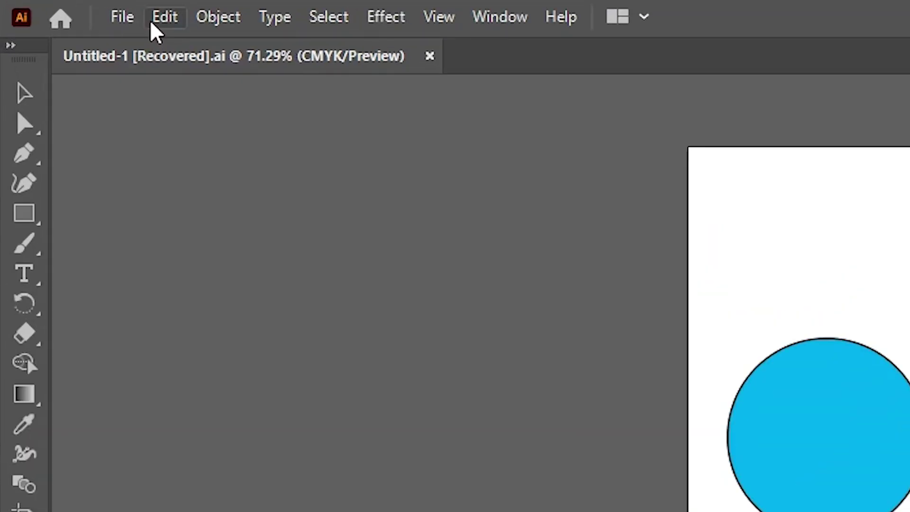
# Step: Switch the keyboard shortcut set back to Illustrator Defaults
pyautogui.click(154, 24)
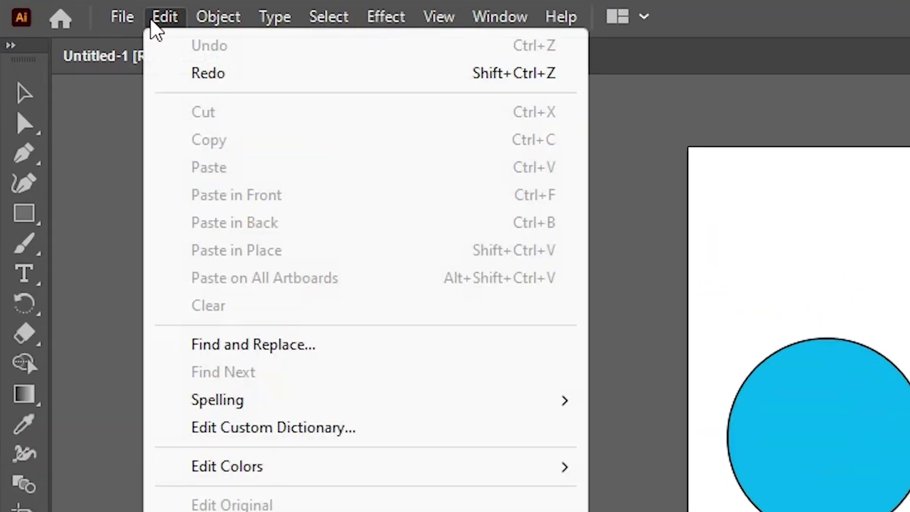
pyautogui.moveTo(123, 18)
pyautogui.moveTo(170, 10)
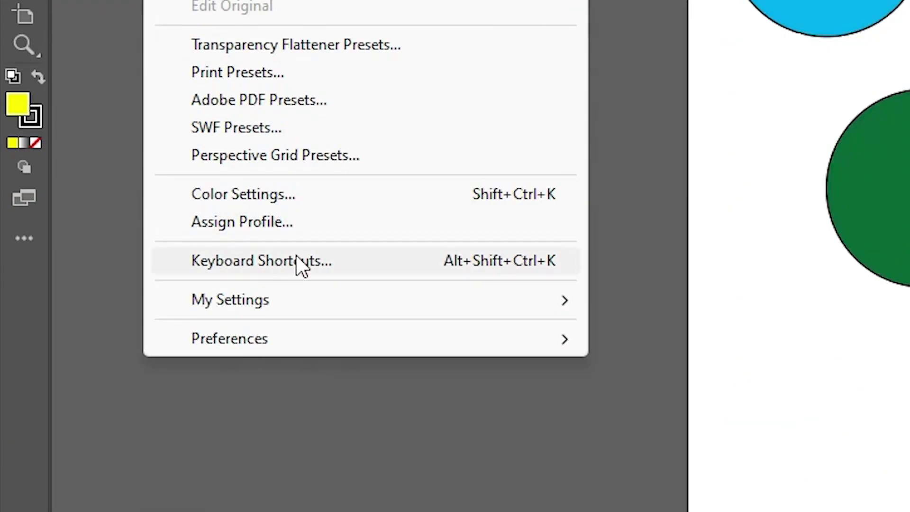
pyautogui.click(298, 260)
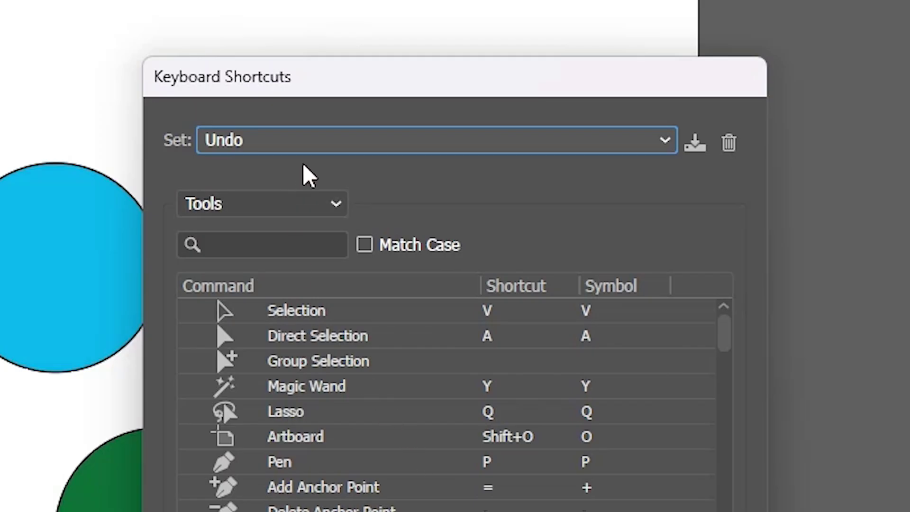
pyautogui.click(275, 137)
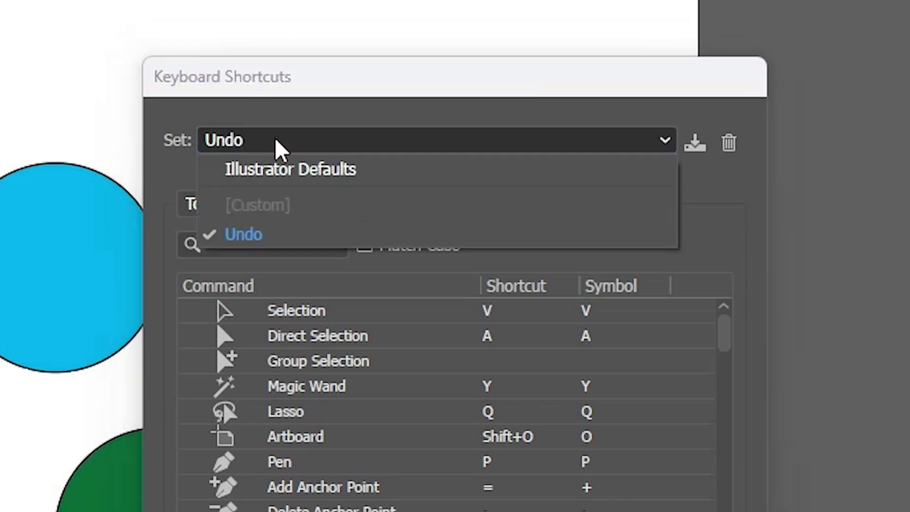
pyautogui.click(308, 172)
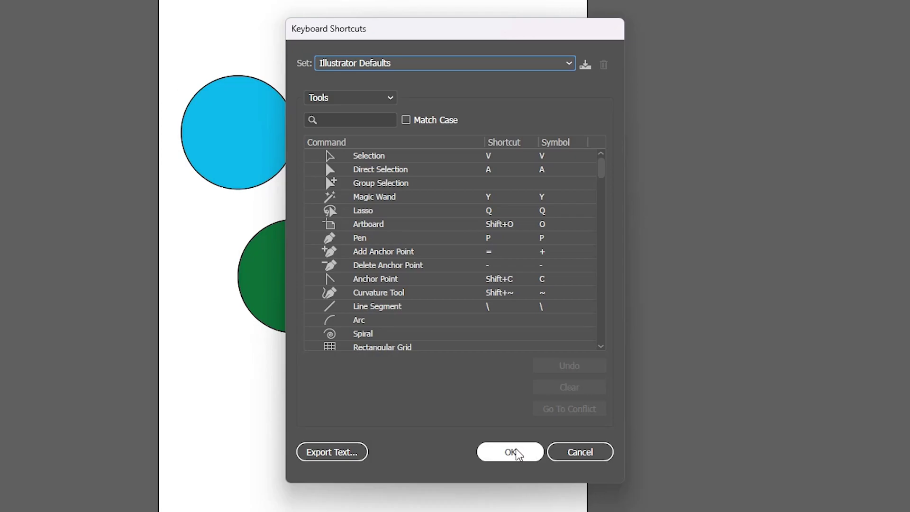
pyautogui.click(519, 453)
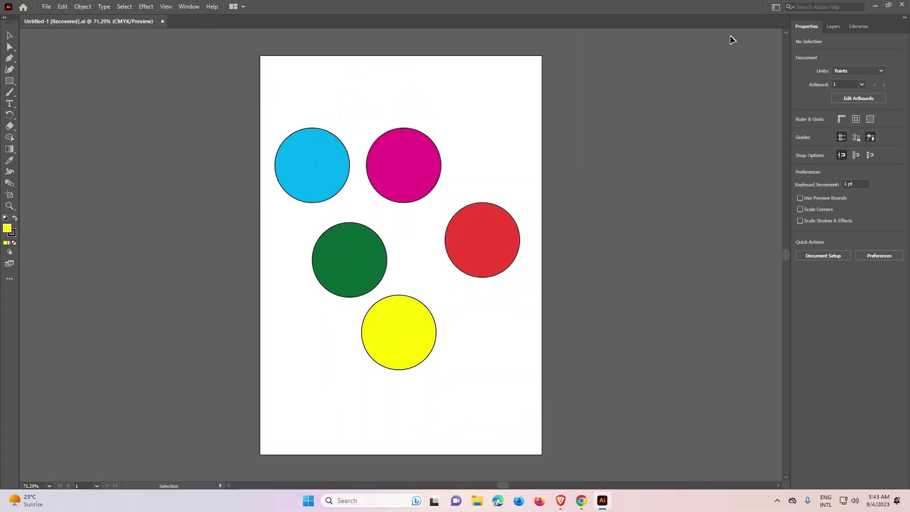
# Step: Quit Illustrator and relaunch Adobe Illustrator 2021 by searching 'ill' in the Start menu
pyautogui.click(902, 6)
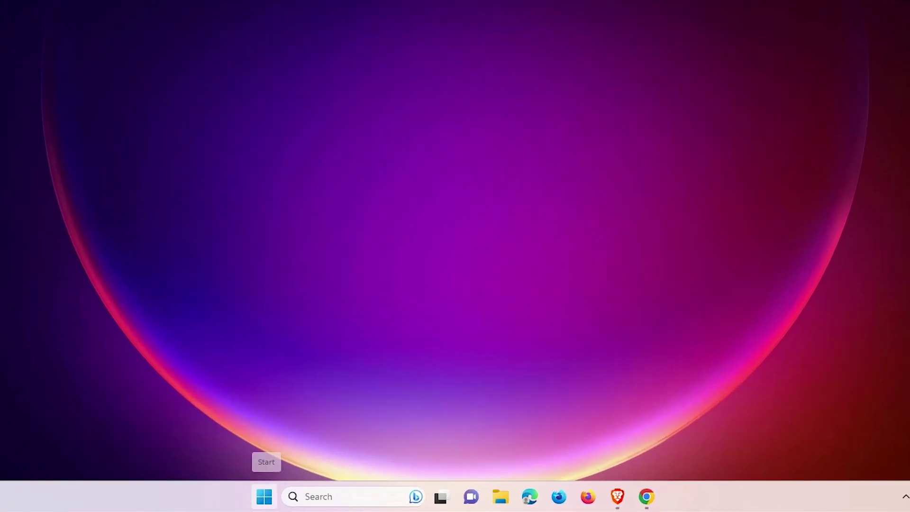
pyautogui.click(266, 501)
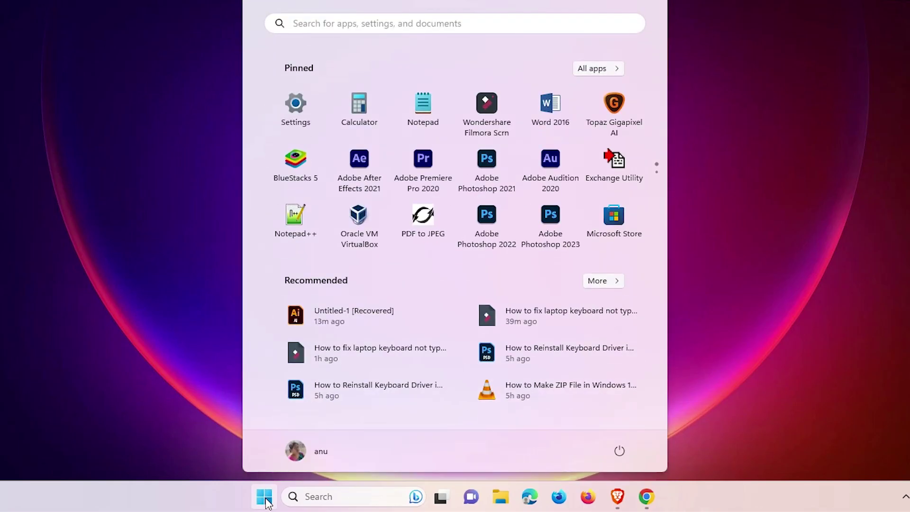
pyautogui.write('ill')
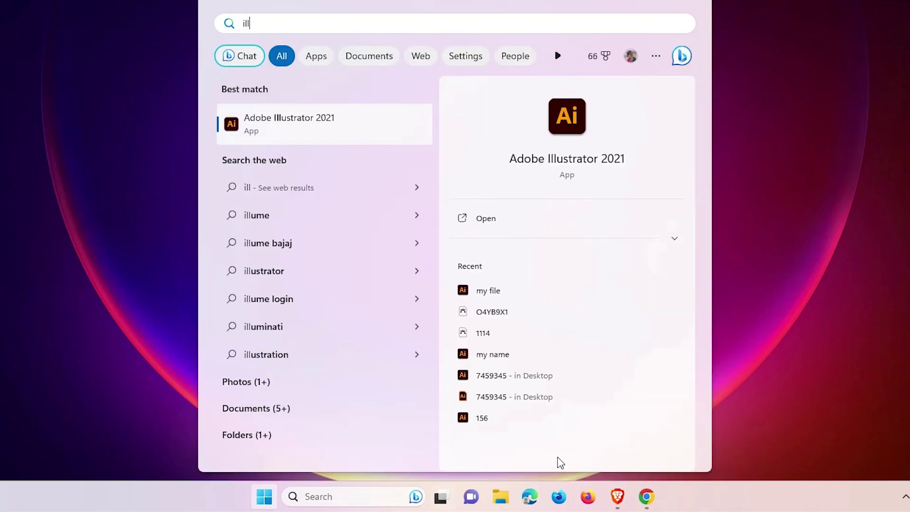
pyautogui.click(313, 138)
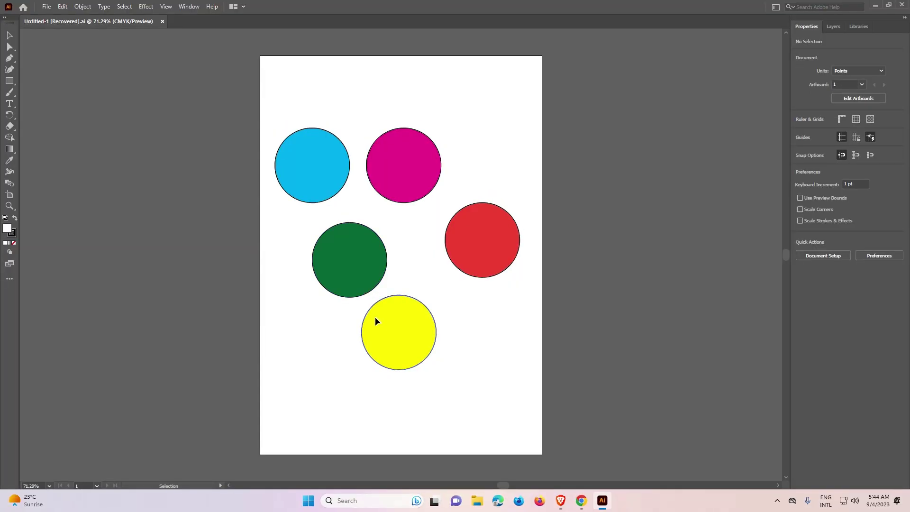
pyautogui.click(405, 323)
pyautogui.moveTo(405, 324); pyautogui.dragTo(485, 371)
pyautogui.click(388, 337)
pyautogui.moveTo(386, 333); pyautogui.dragTo(331, 379)
pyautogui.press('a')
pyautogui.hotkey('ctrl', 'z')
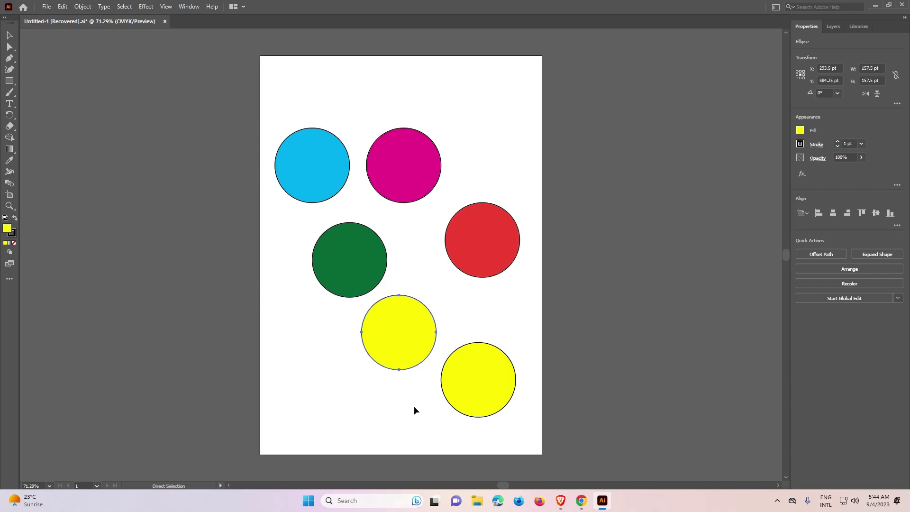
pyautogui.hotkey('ctrl', 'z')
pyautogui.press('v')
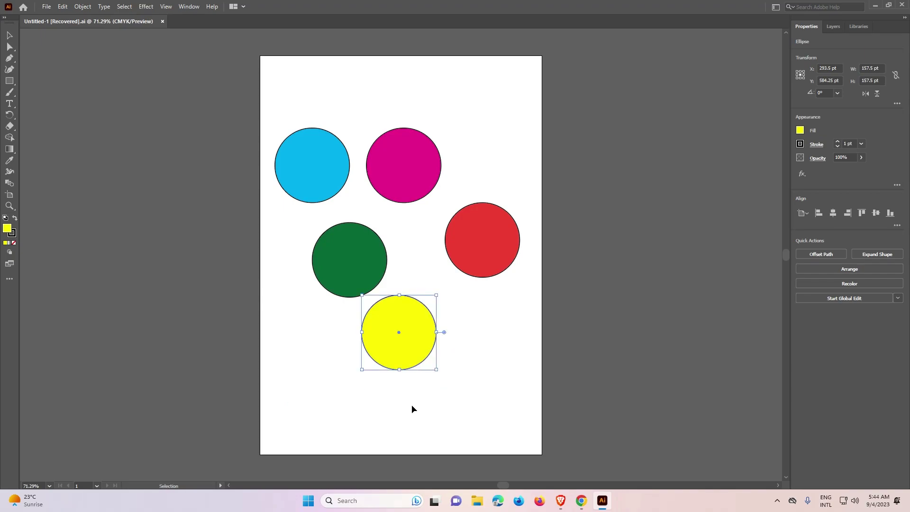